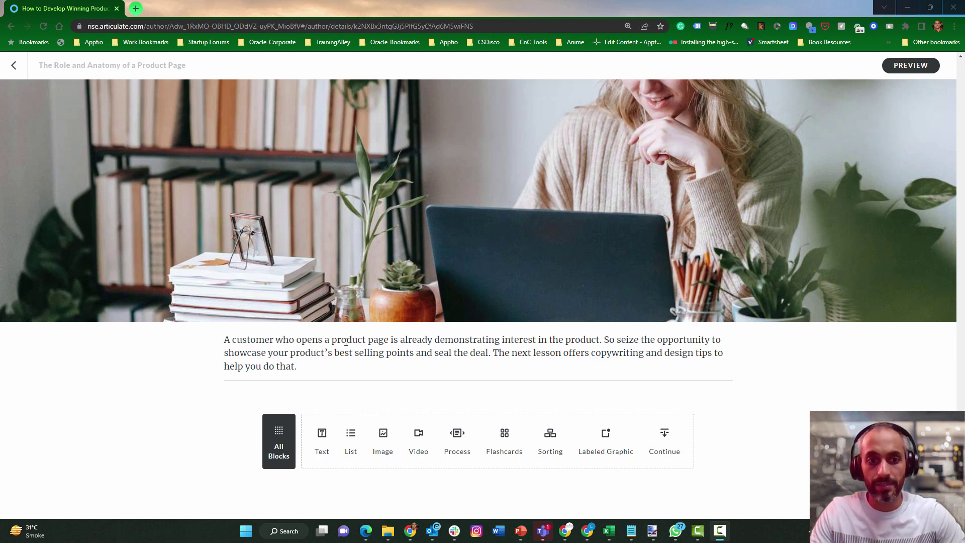
- Insert a Labeled graphic block from the Interactive category of the block library
{"action": "left_click", "coordinate": [279, 441]}
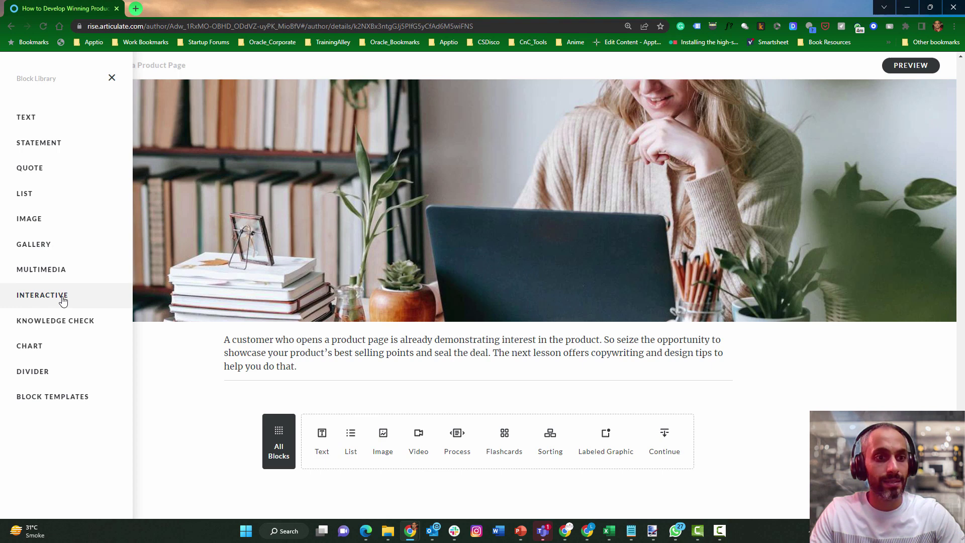
{"action": "left_click", "coordinate": [63, 298]}
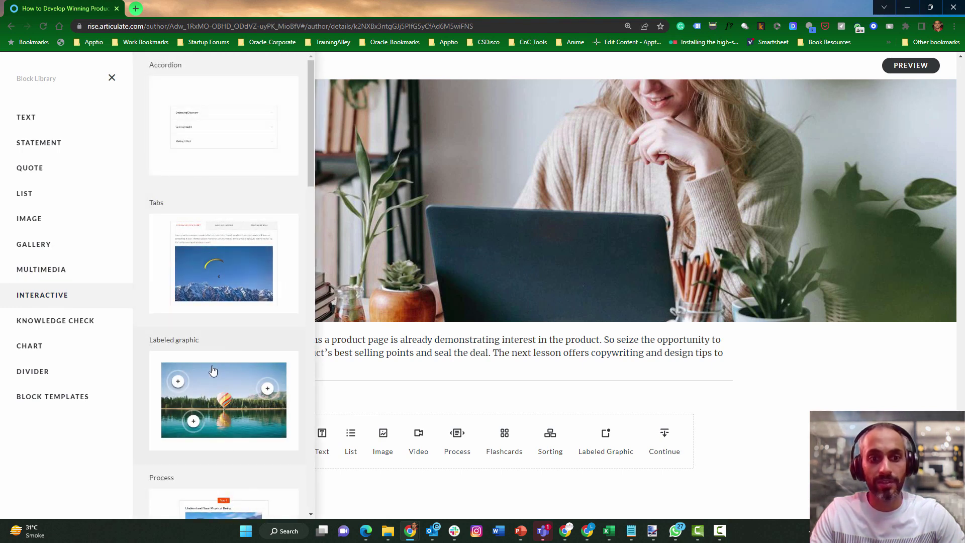
{"action": "scroll", "coordinate": [213, 370], "scroll_direction": "down", "scroll_amount": 1}
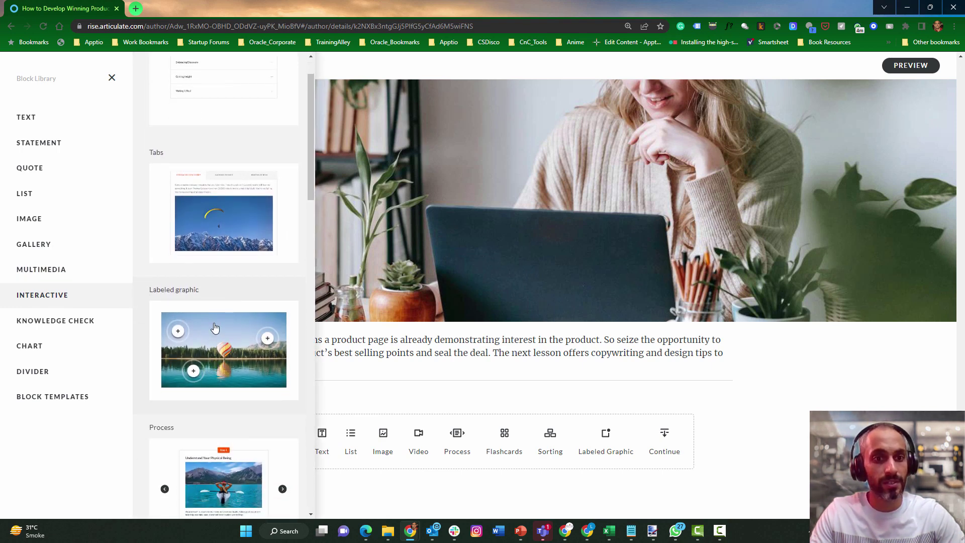
{"action": "left_click", "coordinate": [215, 328]}
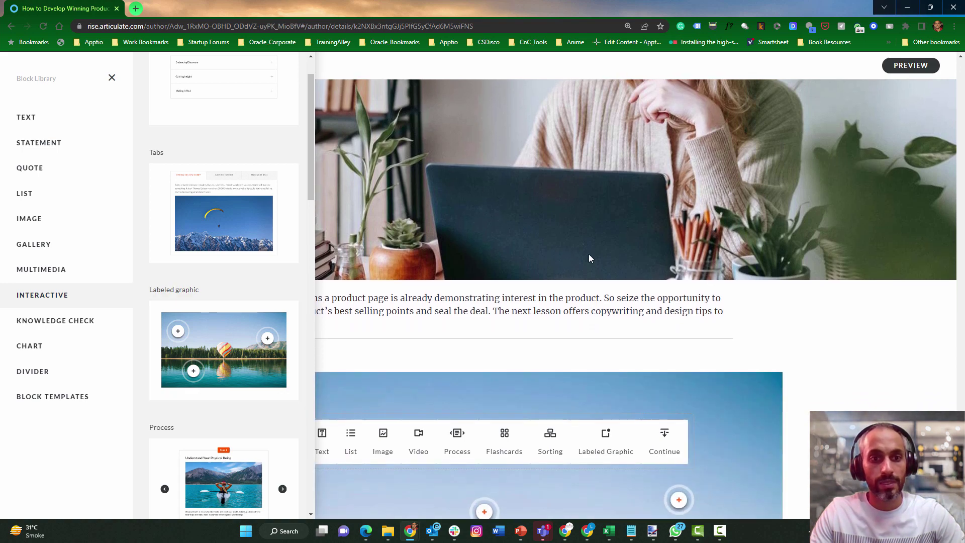
- Edit the labeled graphic and place a new marker on the sky left of the balloon
{"action": "left_click", "coordinate": [792, 333]}
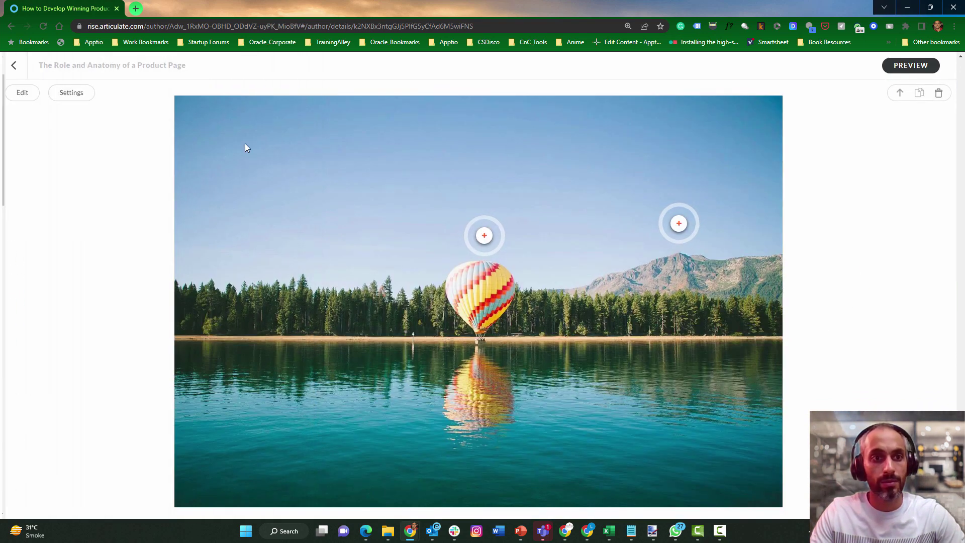
{"action": "left_click", "coordinate": [23, 93]}
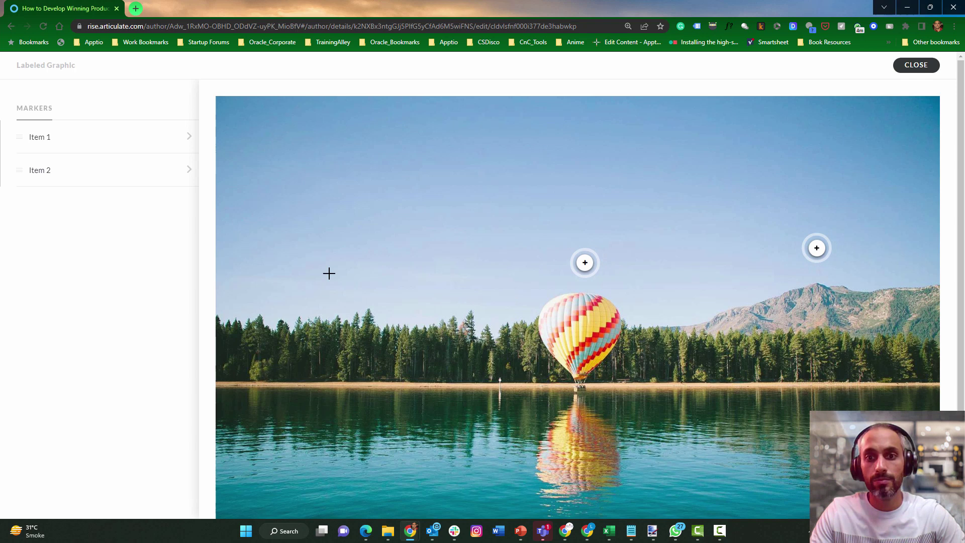
{"action": "left_click", "coordinate": [400, 268]}
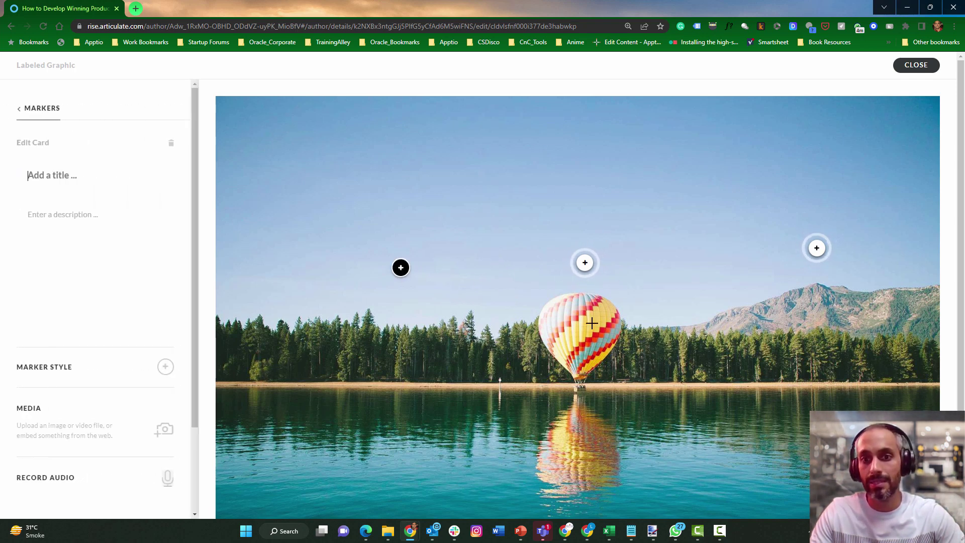
{"action": "scroll", "coordinate": [594, 302], "scroll_direction": "down", "scroll_amount": 3}
{"action": "scroll", "coordinate": [594, 302], "scroll_direction": "down", "scroll_amount": 1}
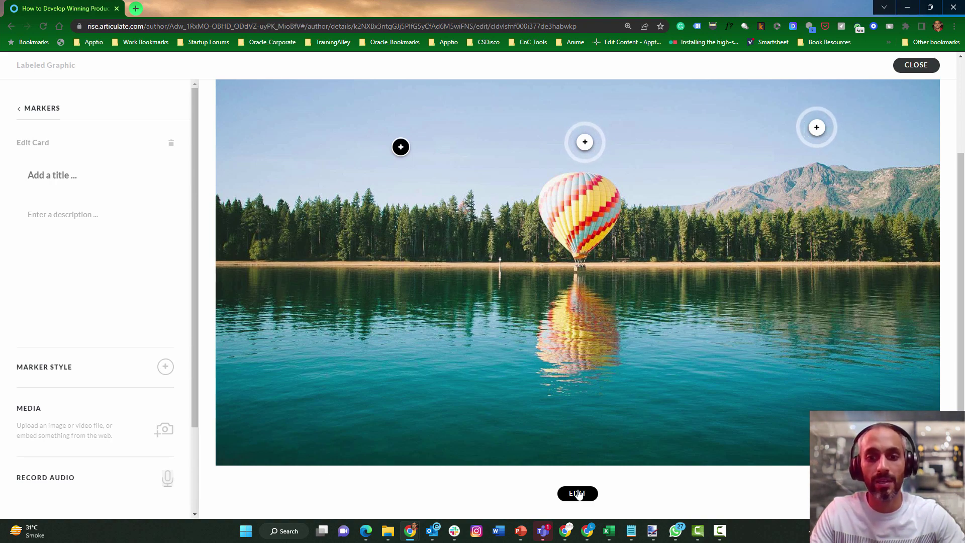
- Show the upload and content library options for replacing the background image
{"action": "left_click", "coordinate": [580, 494]}
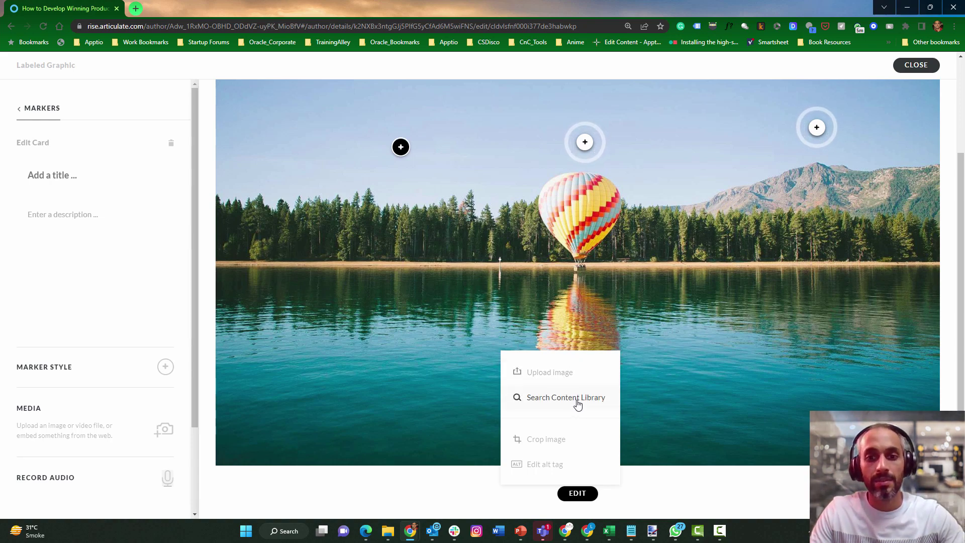
- Pick the starry-night old house photo from the content library as the background
{"action": "left_click", "coordinate": [578, 400]}
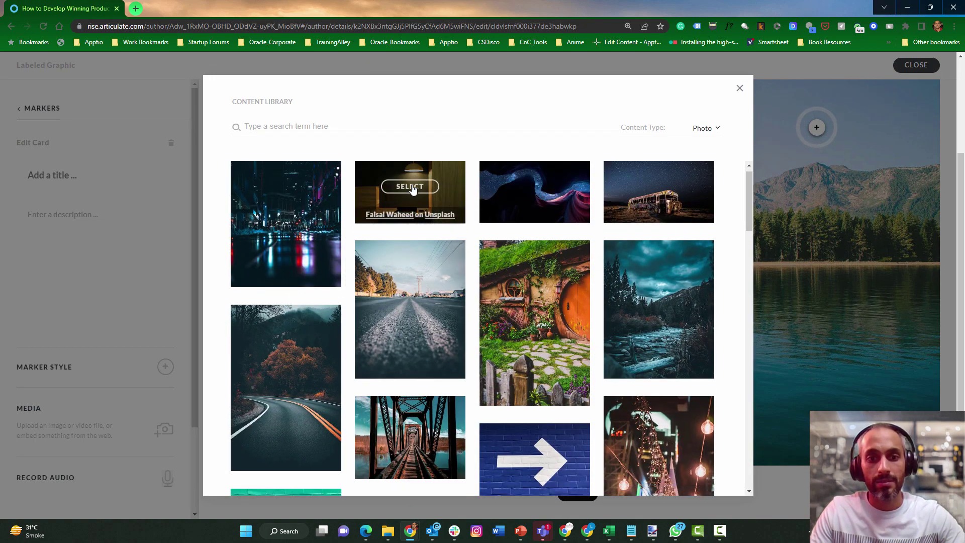
{"action": "scroll", "coordinate": [412, 226], "scroll_direction": "down", "scroll_amount": 3}
{"action": "scroll", "coordinate": [513, 264], "scroll_direction": "down", "scroll_amount": 3}
{"action": "scroll", "coordinate": [529, 264], "scroll_direction": "down", "scroll_amount": 3}
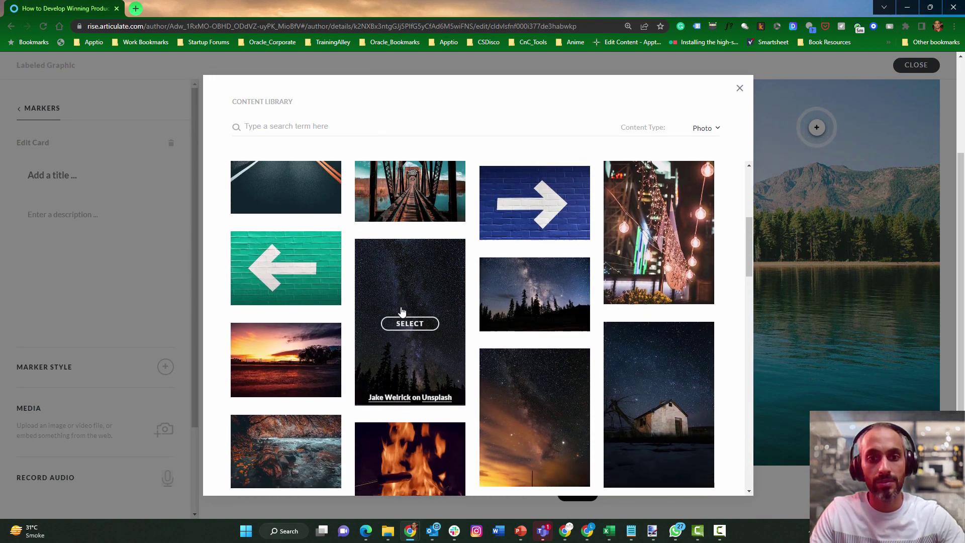
{"action": "scroll", "coordinate": [543, 302], "scroll_direction": "down", "scroll_amount": 3}
{"action": "scroll", "coordinate": [551, 302], "scroll_direction": "up", "scroll_amount": 1}
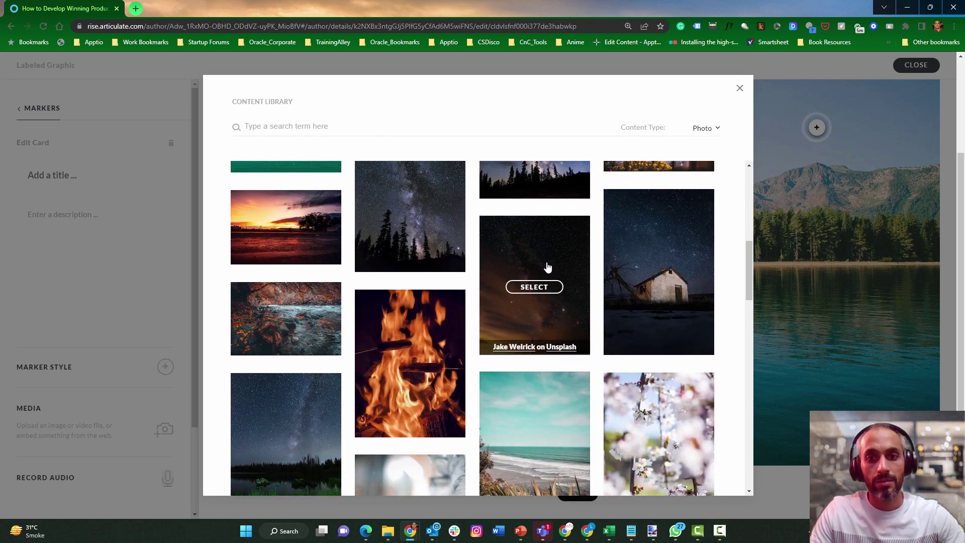
{"action": "left_click", "coordinate": [533, 287]}
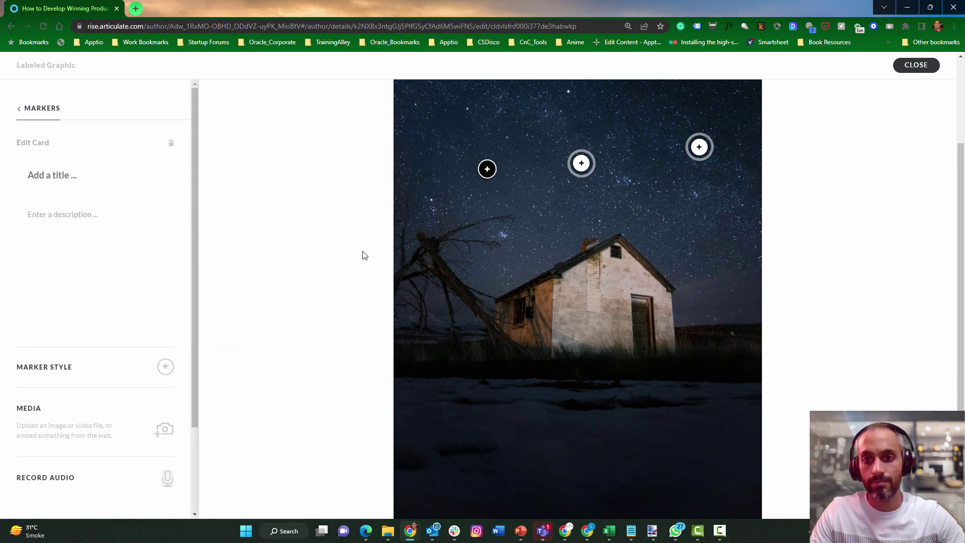
{"action": "scroll", "coordinate": [784, 254], "scroll_direction": "down", "scroll_amount": 3}
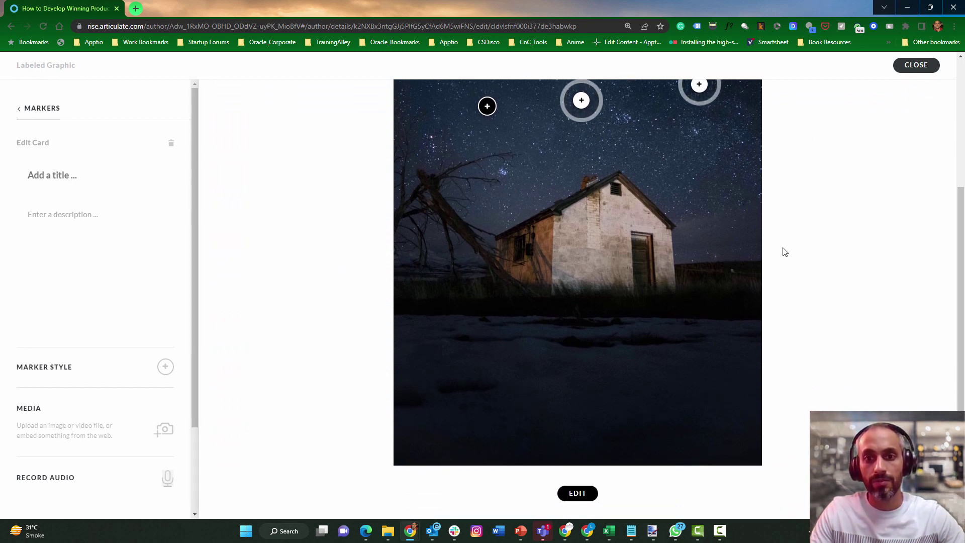
{"action": "scroll", "coordinate": [784, 254], "scroll_direction": "up", "scroll_amount": 4}
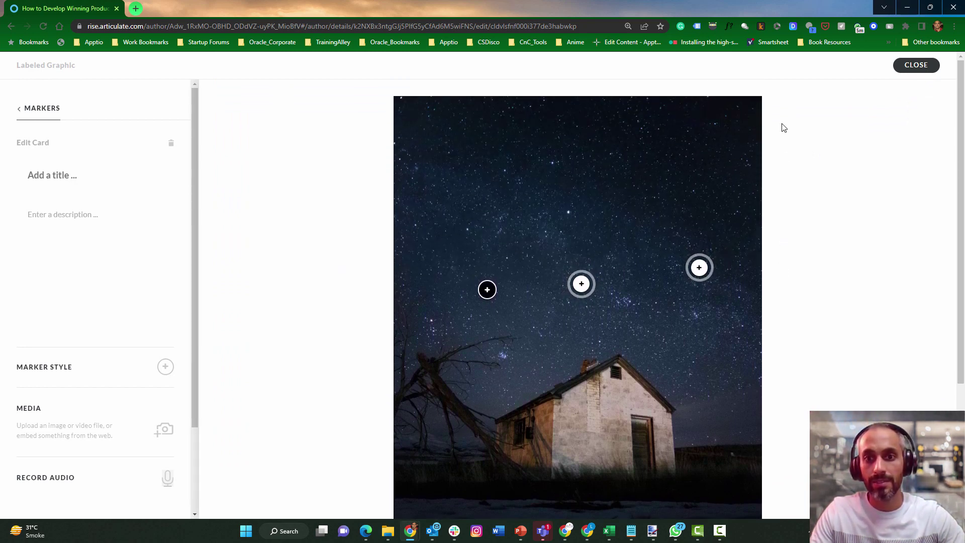
{"action": "scroll", "coordinate": [782, 211], "scroll_direction": "down", "scroll_amount": 3}
{"action": "scroll", "coordinate": [783, 128], "scroll_direction": "up", "scroll_amount": 2}
{"action": "scroll", "coordinate": [782, 124], "scroll_direction": "up", "scroll_amount": 2}
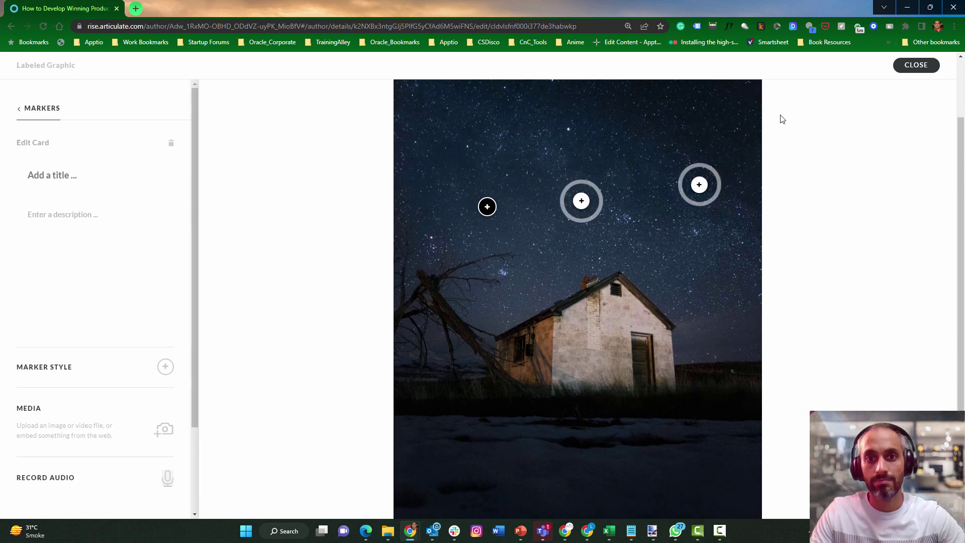
{"action": "scroll", "coordinate": [783, 121], "scroll_direction": "up", "scroll_amount": 2}
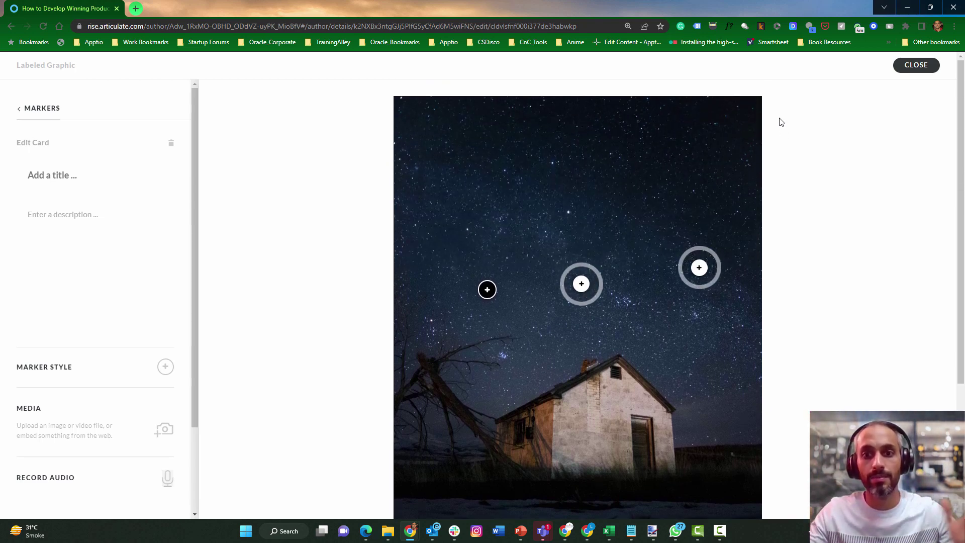
{"action": "scroll", "coordinate": [781, 122], "scroll_direction": "down", "scroll_amount": 3}
{"action": "scroll", "coordinate": [781, 122], "scroll_direction": "down", "scroll_amount": 3}
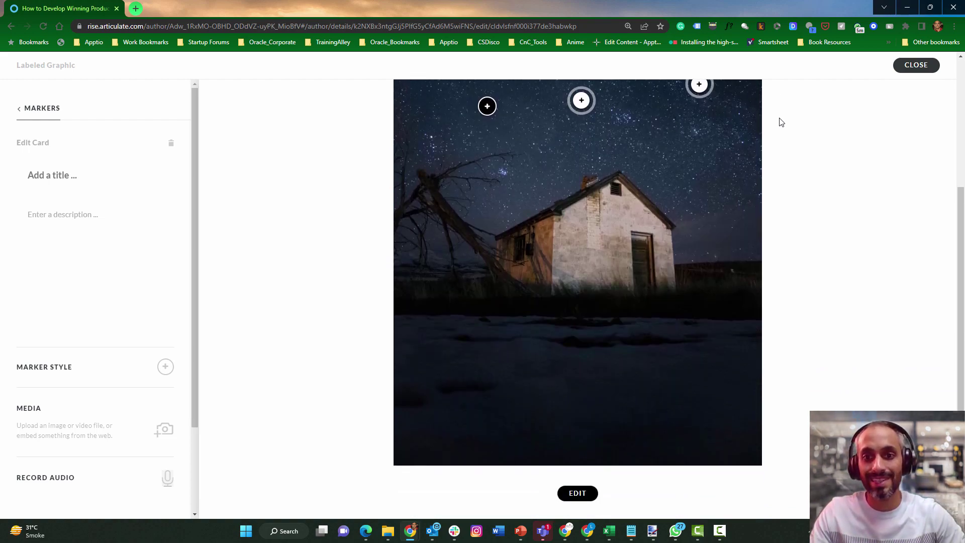
- Crop the starry house photo to a square framing the sky and house, then save
{"action": "left_click", "coordinate": [577, 493]}
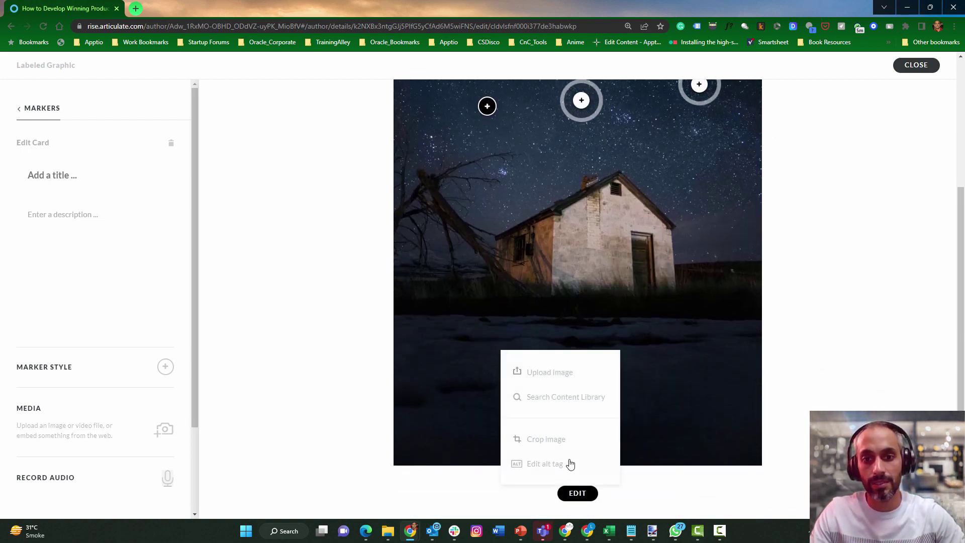
{"action": "left_click", "coordinate": [566, 446]}
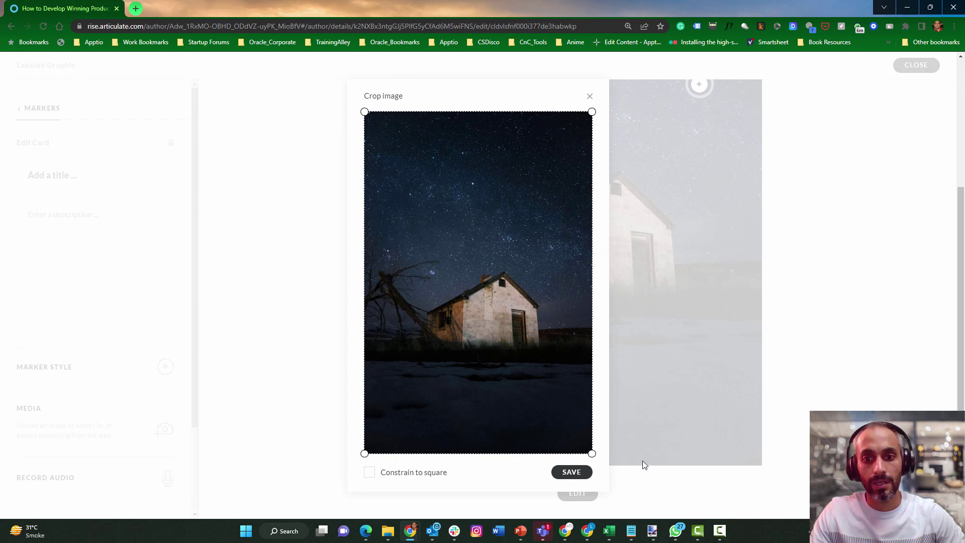
{"action": "left_click_drag", "start_coordinate": [591, 453], "coordinate": [592, 372]}
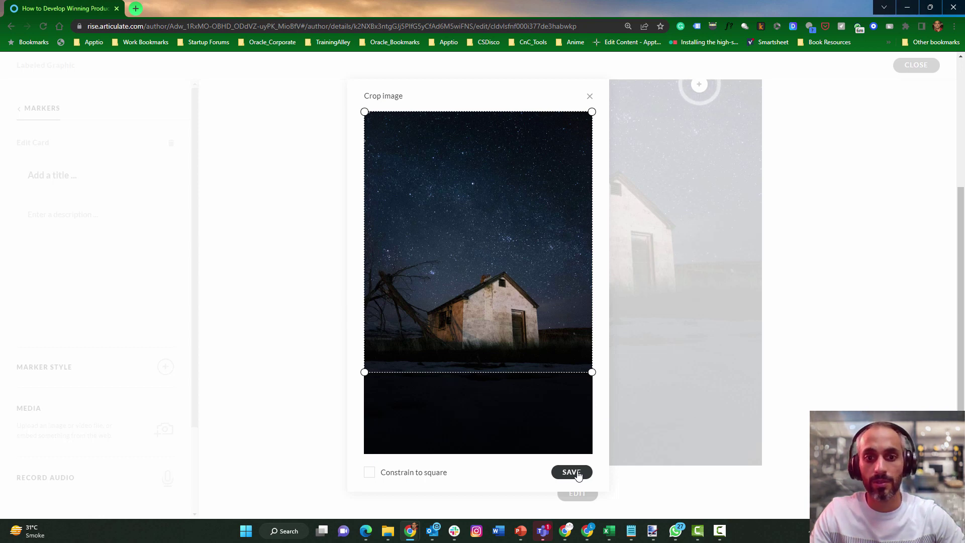
{"action": "left_click", "coordinate": [370, 473]}
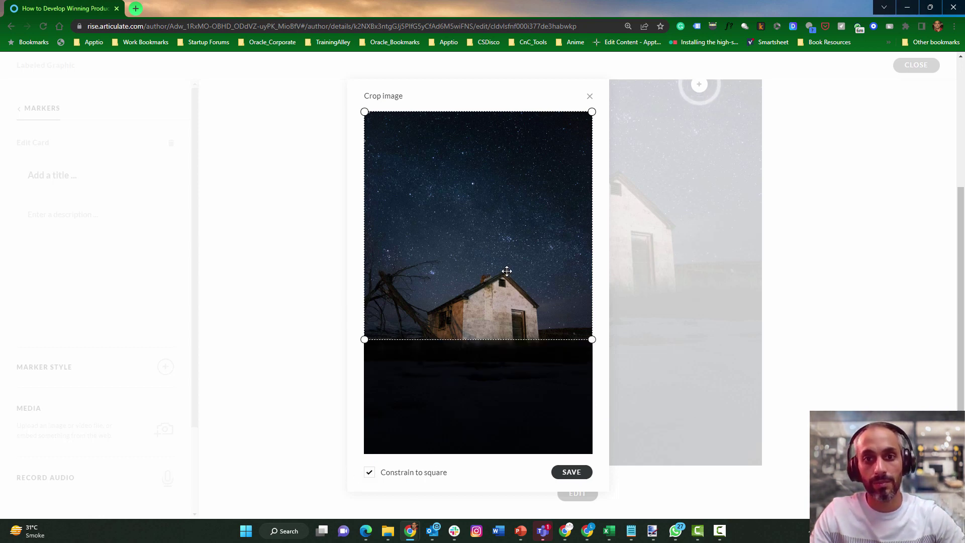
{"action": "left_click_drag", "start_coordinate": [506, 271], "coordinate": [513, 311]}
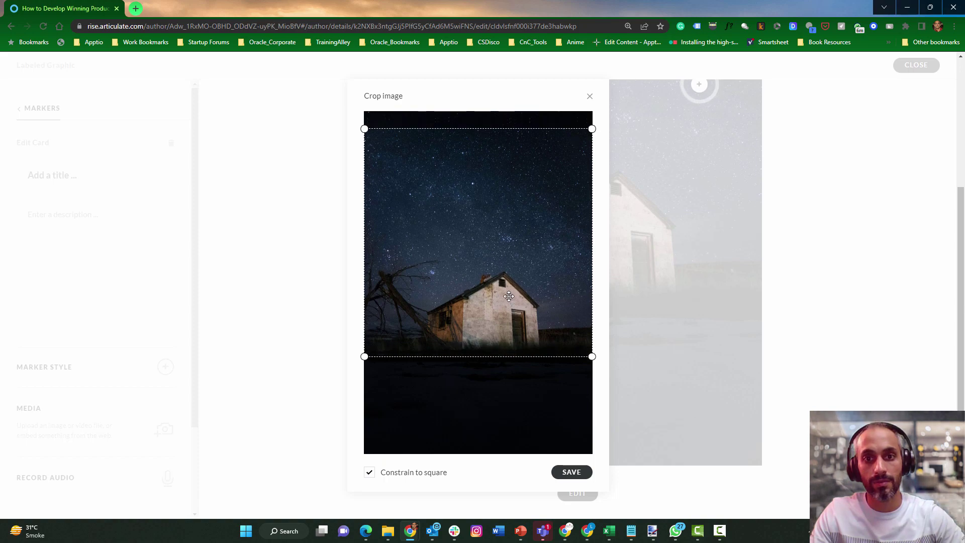
{"action": "left_click", "coordinate": [570, 471]}
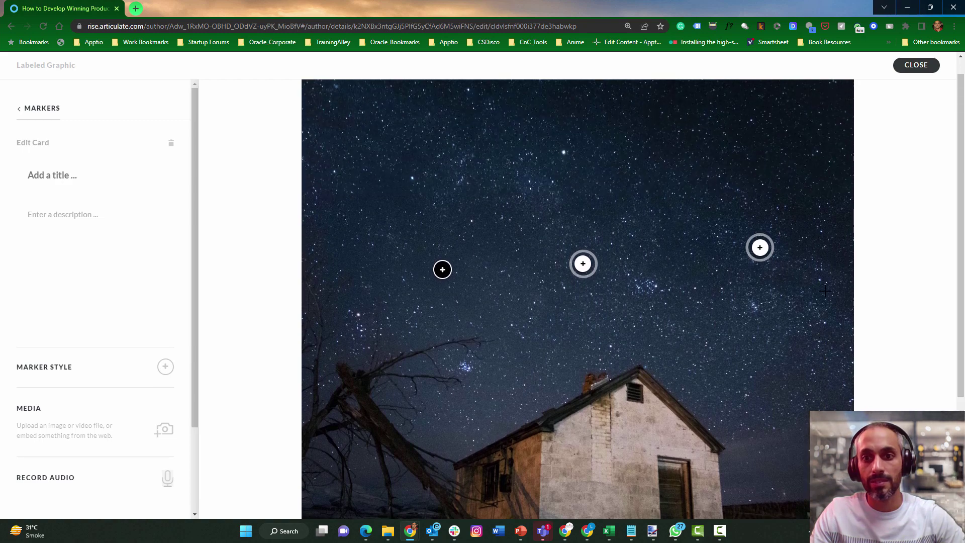
{"action": "scroll", "coordinate": [823, 291], "scroll_direction": "down", "scroll_amount": 3}
{"action": "scroll", "coordinate": [823, 291], "scroll_direction": "up", "scroll_amount": 4}
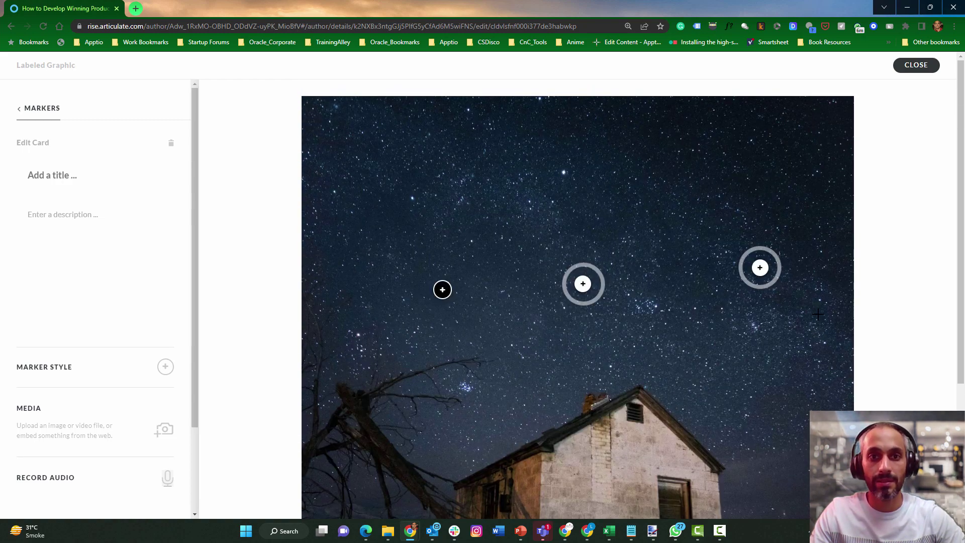